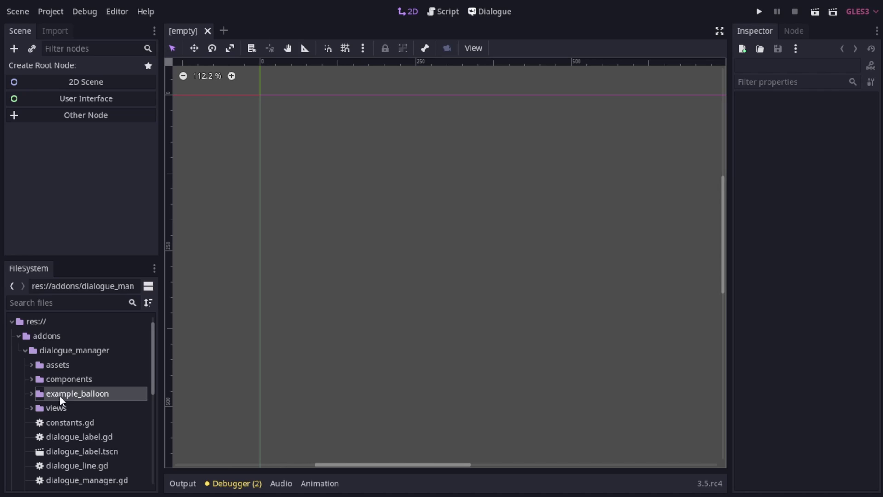
Step: Duplicate the example_balloon folder as new_balloon and move it to res://
right_click(60, 396)
click(115, 374)
text(new_balloon)
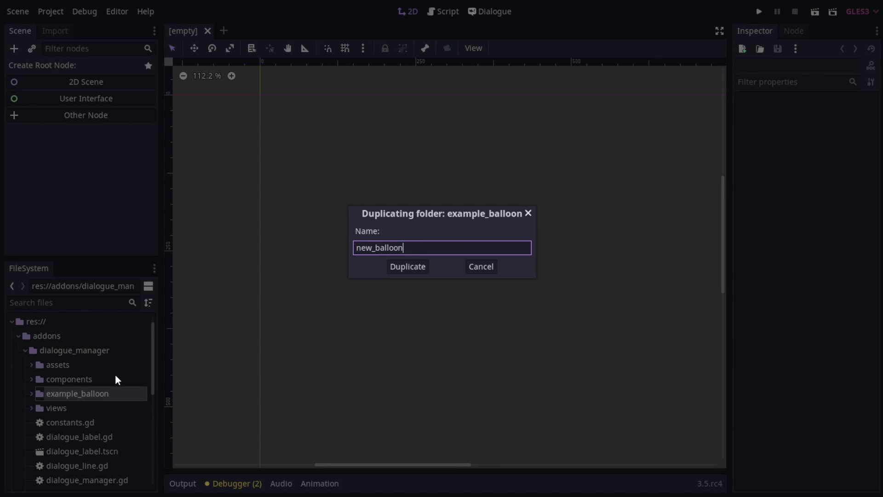
key(Return)
right_click(69, 408)
click(101, 385)
click(146, 77)
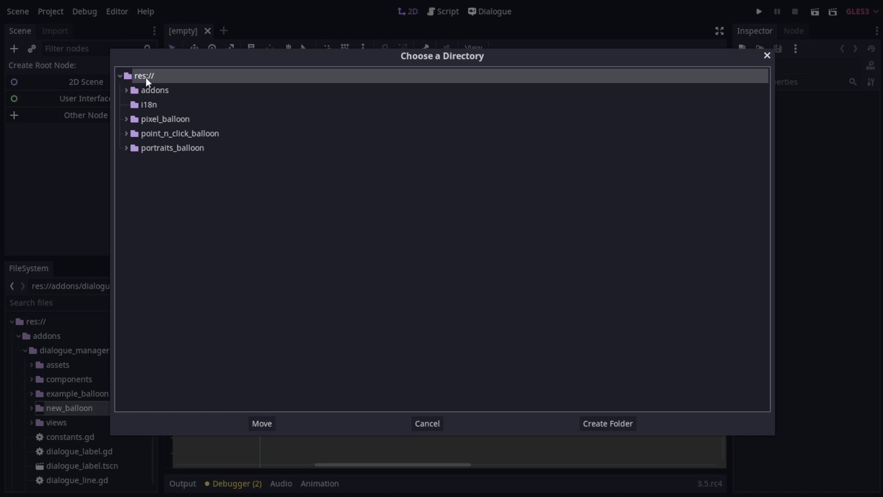
click(262, 423)
Step: Rename the copied scene and script to new_balloon.tscn and new_balloon.gd
click(18, 365)
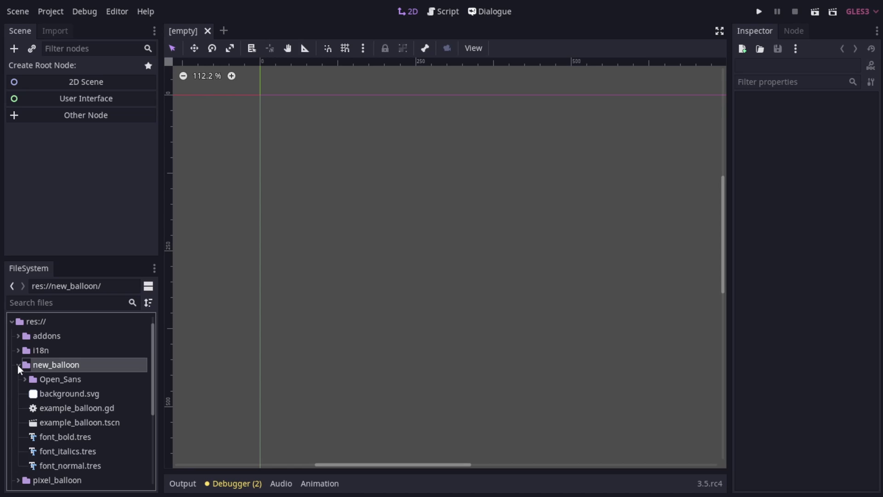
right_click(66, 423)
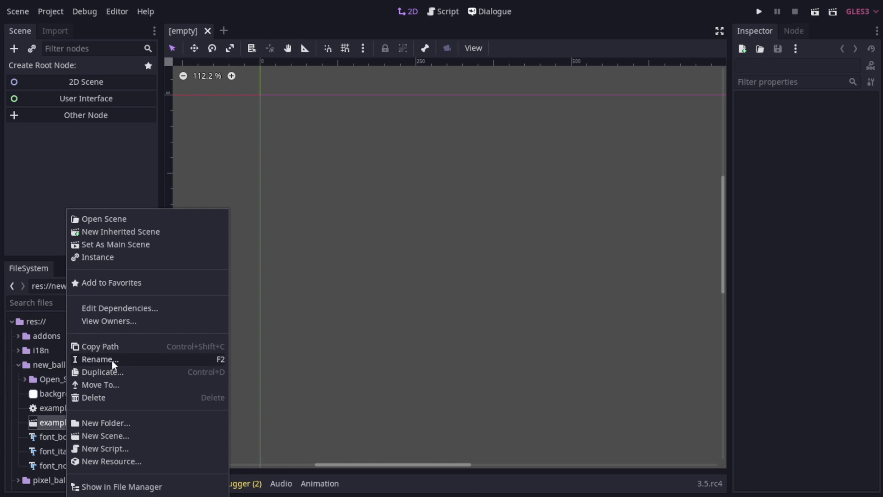
click(112, 360)
text(new_balloon)
key(Return)
right_click(72, 408)
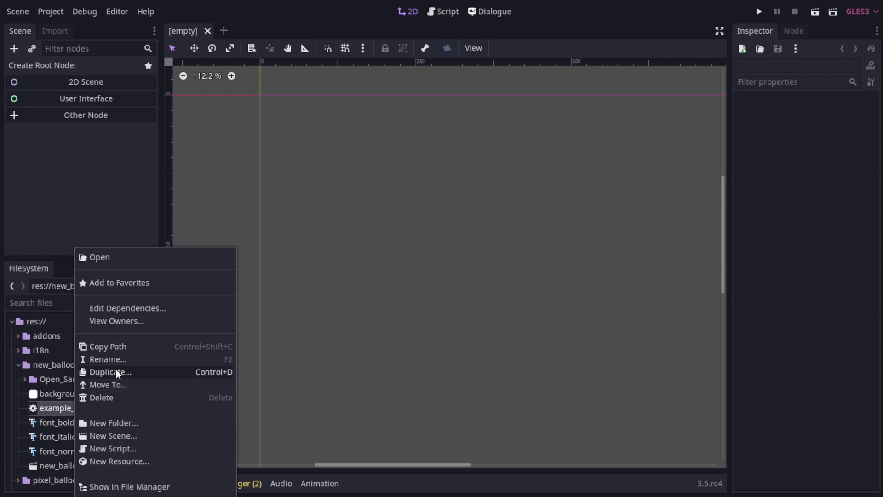
click(118, 361)
text(new_bal)
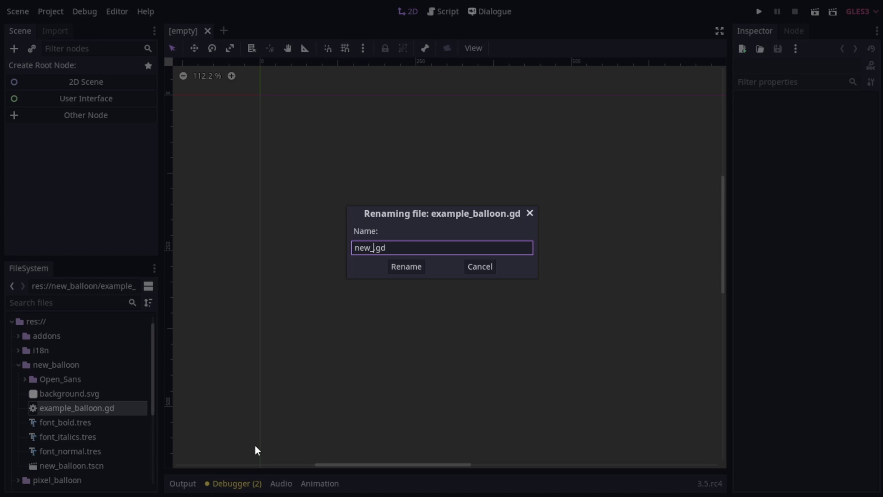
text(loon)
key(Return)
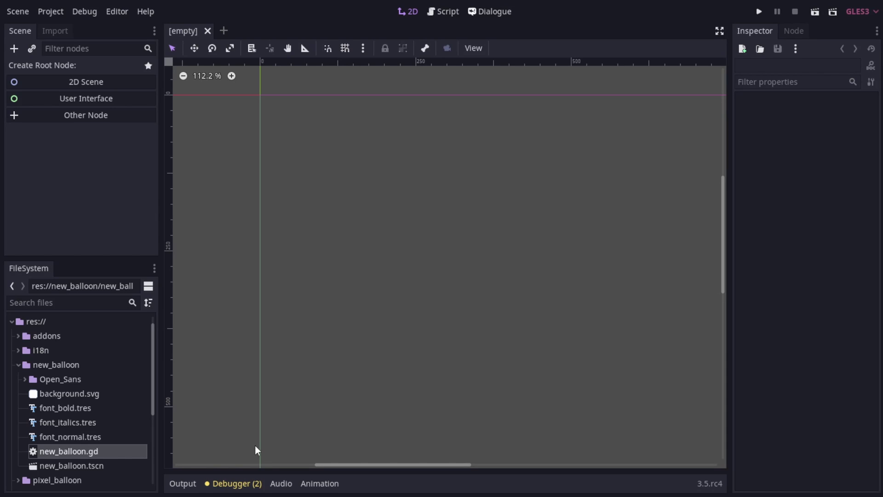
Step: Open new_balloon.tscn and attach new_balloon.gd as the root node's script
double_click(65, 465)
click(76, 66)
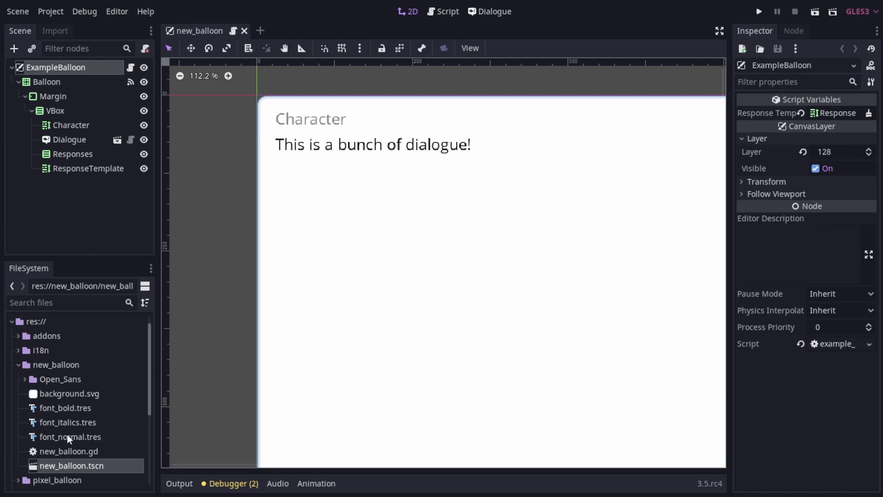
drag(57, 450, 826, 344)
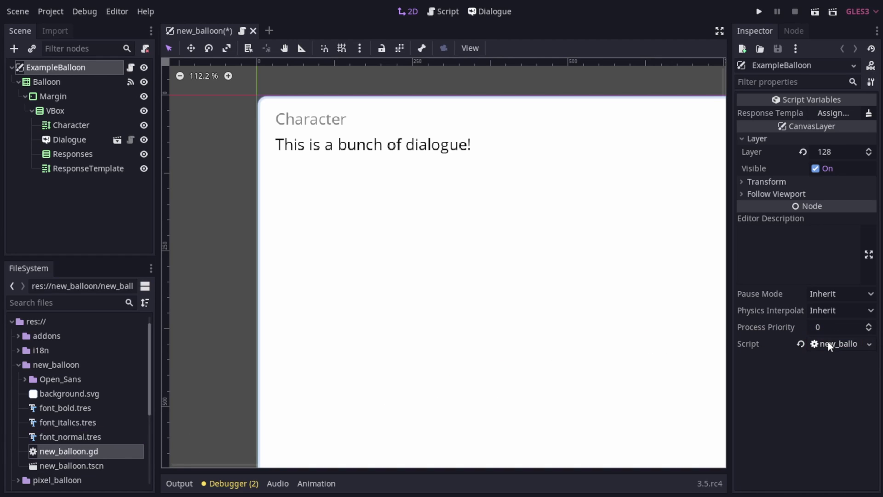
Step: Set Character's font to font_normal.tres and Dialogue's fonts to font_normal, font_italics and font_bold
click(69, 125)
drag(69, 436, 835, 261)
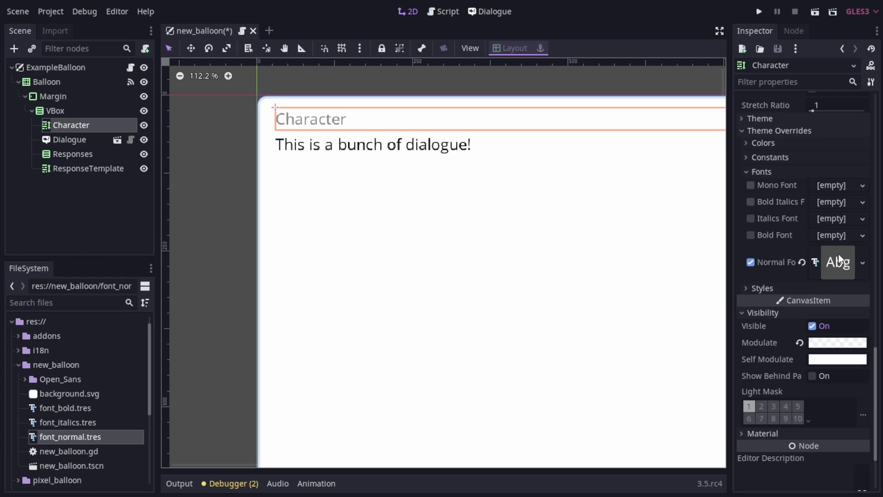
click(69, 139)
drag(58, 436, 837, 412)
drag(65, 422, 835, 340)
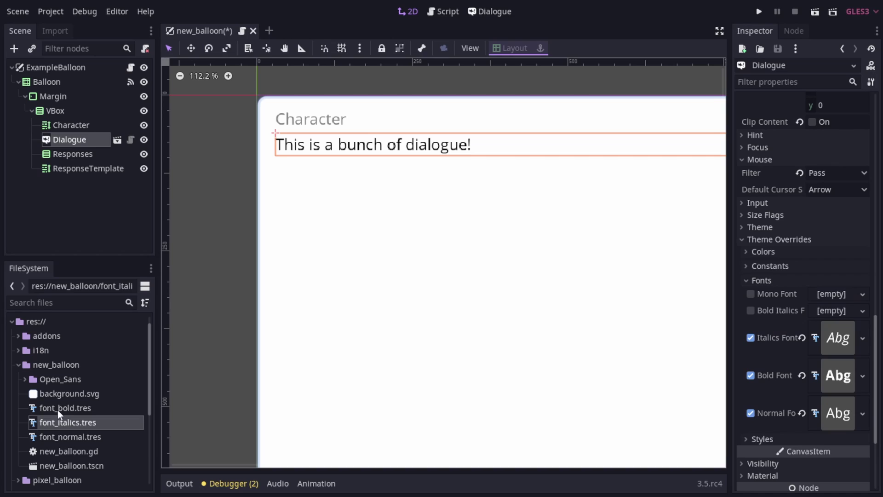
drag(62, 408, 825, 375)
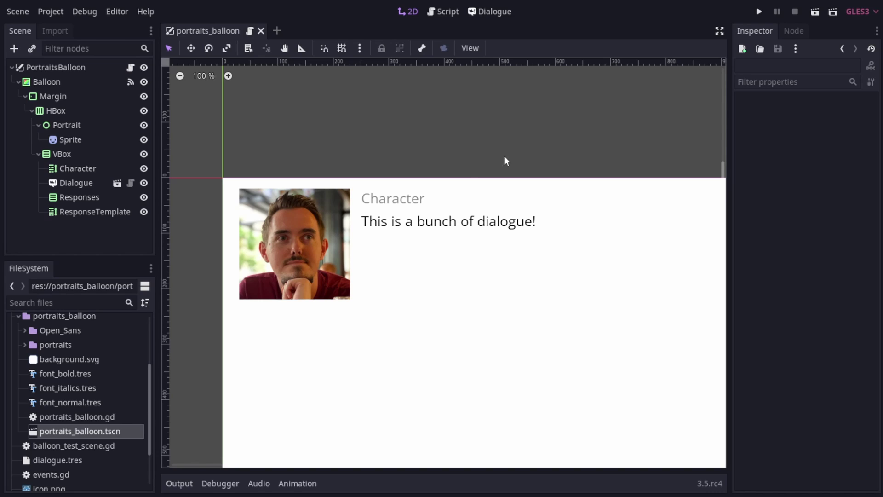
Step: Inspect the portrait sprite and the Margin container in portraits_balloon
click(299, 233)
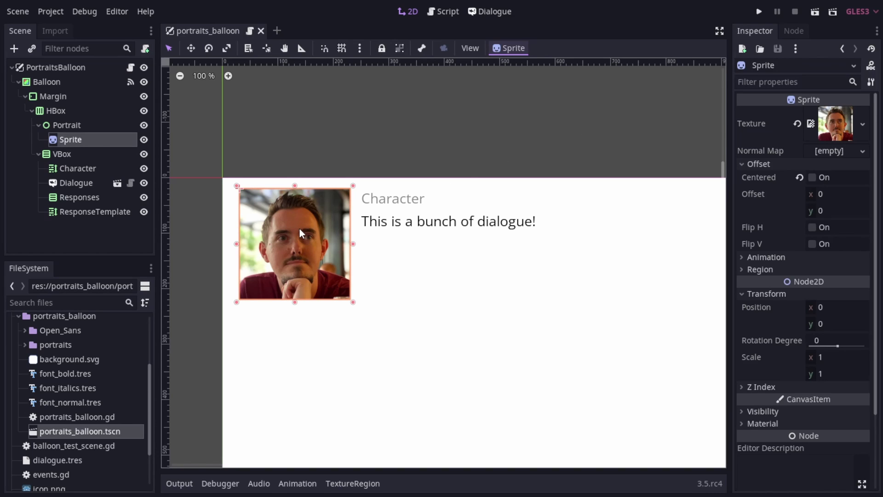
click(59, 96)
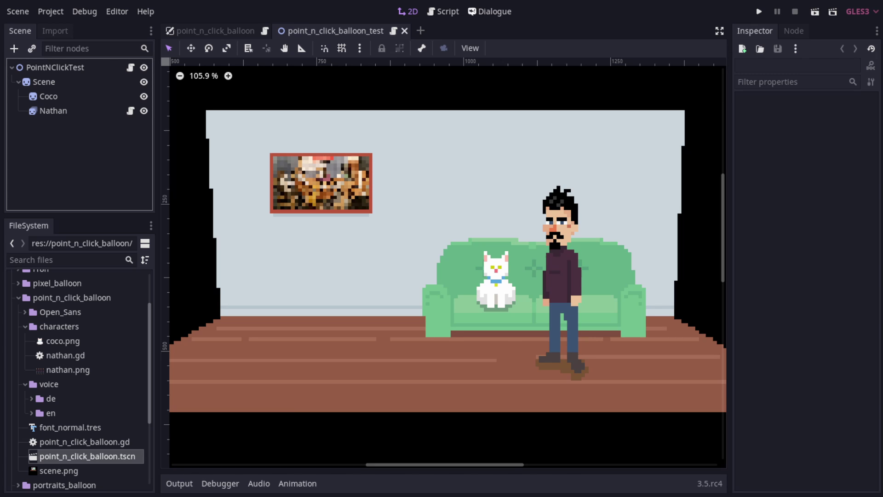
key(F6)
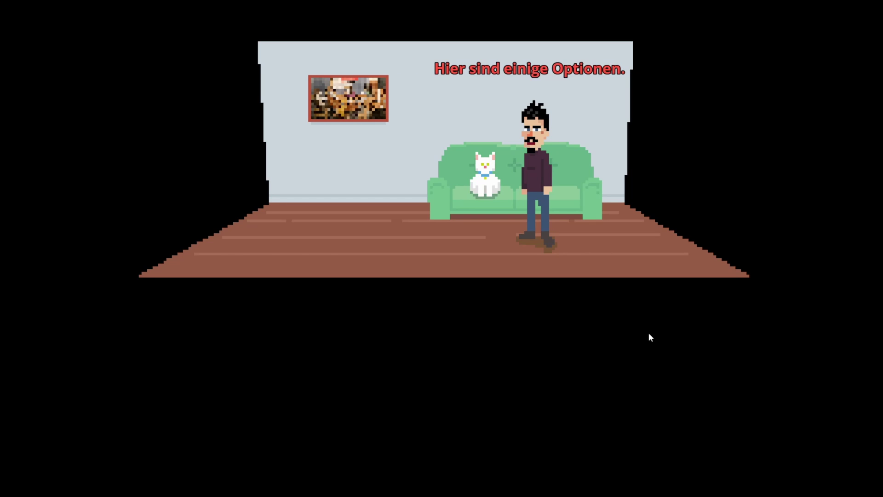
click(35, 384)
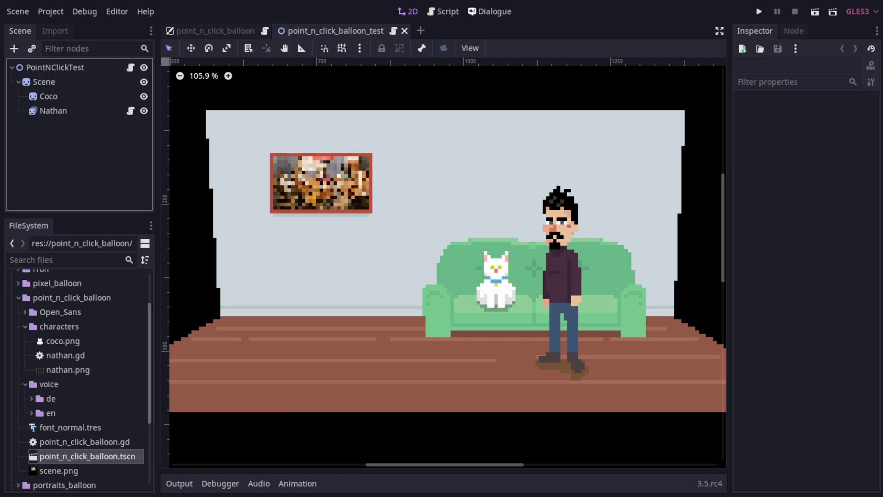
Step: View dialogue.tres in the Dialogue editor and select the translation key on line 3
key(ctrl+F4)
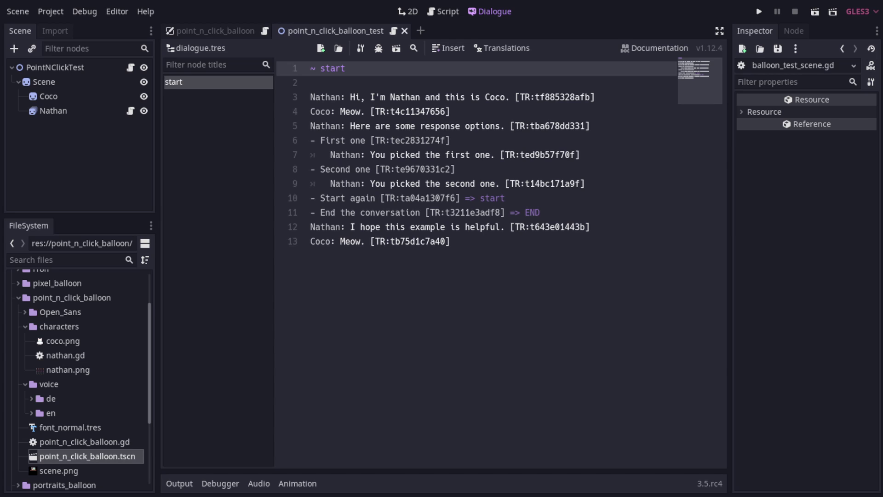
double_click(564, 97)
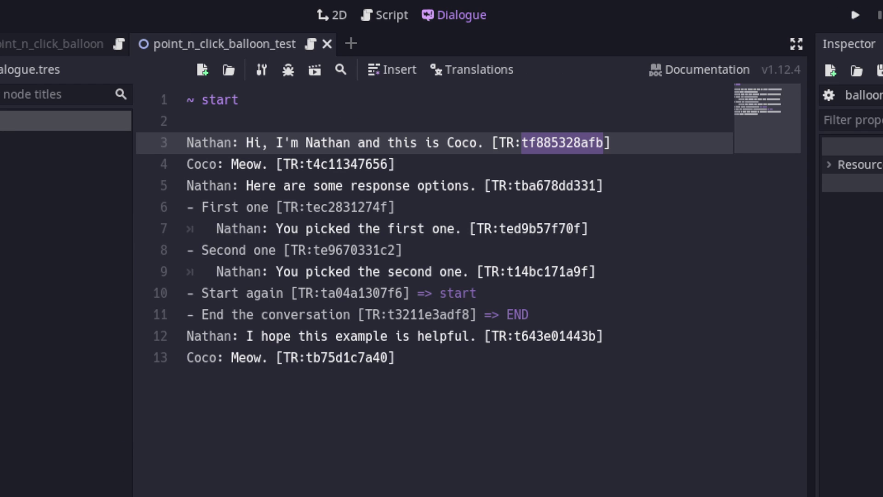